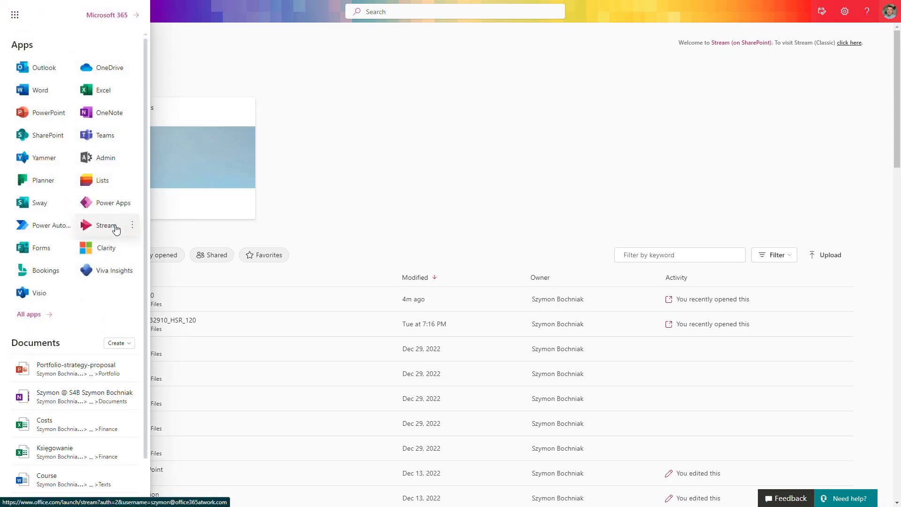
- Open Stream from the Microsoft 365 apps and look through the list of available videos
click(116, 227)
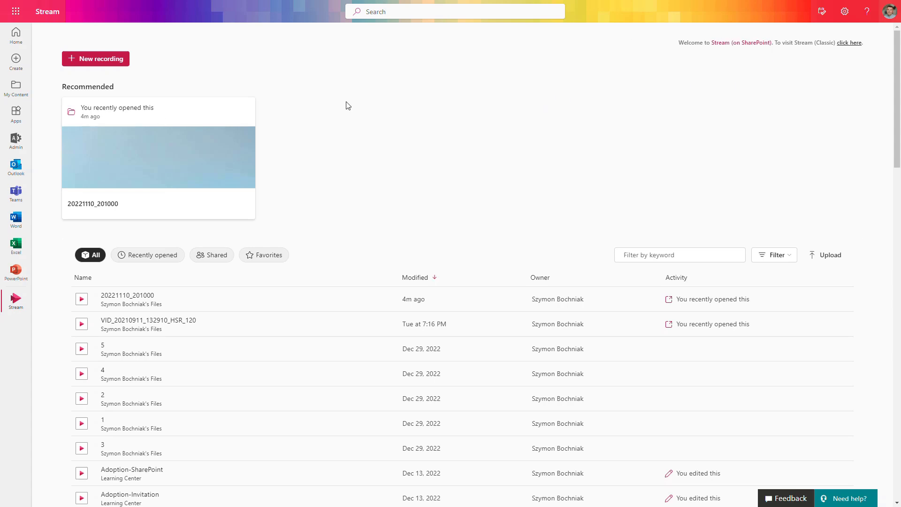
scroll(383, 122, down, 5)
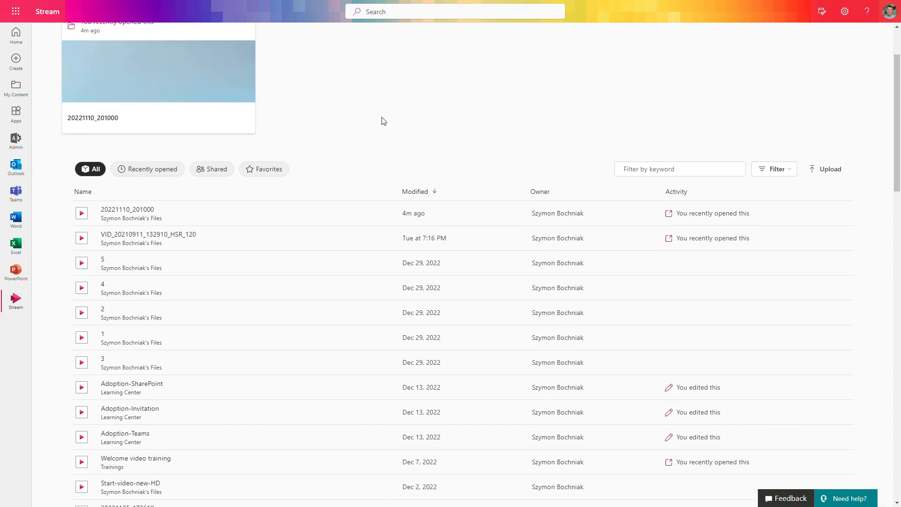
scroll(383, 122, down, 5)
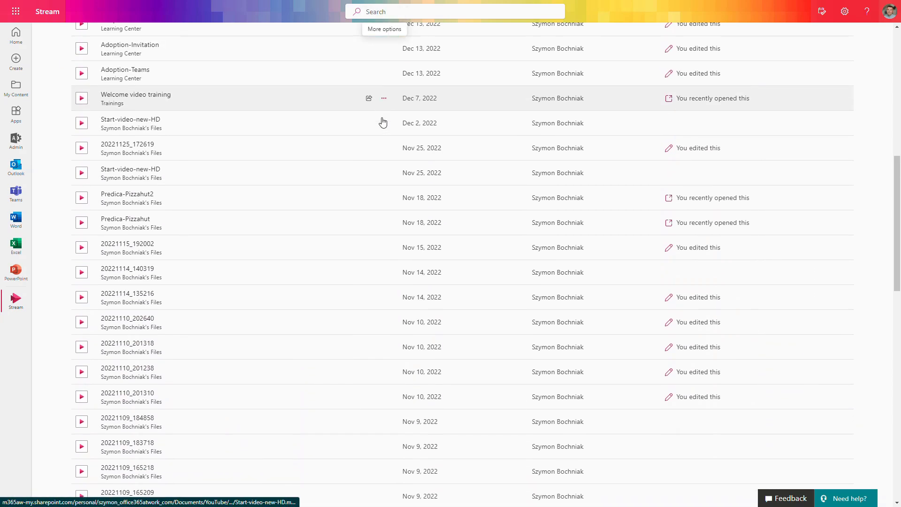
scroll(409, 182, up, 10)
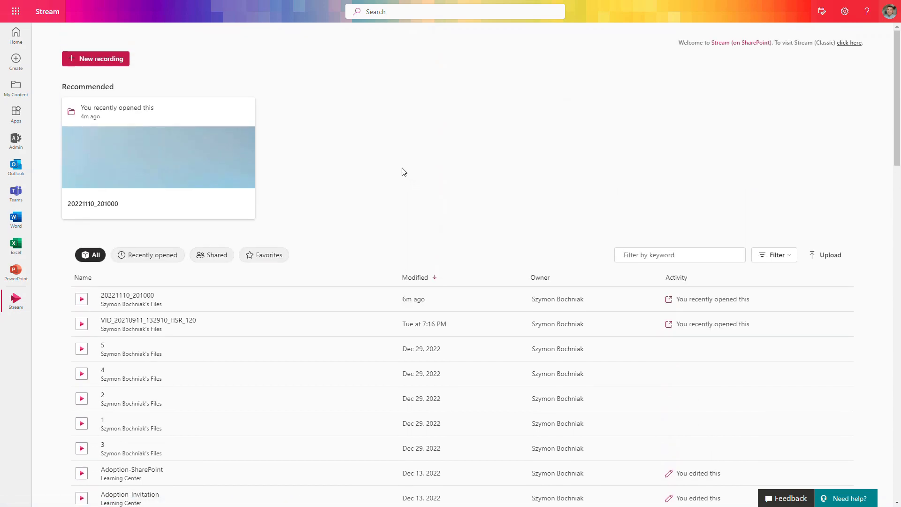
scroll(402, 167, down, 1)
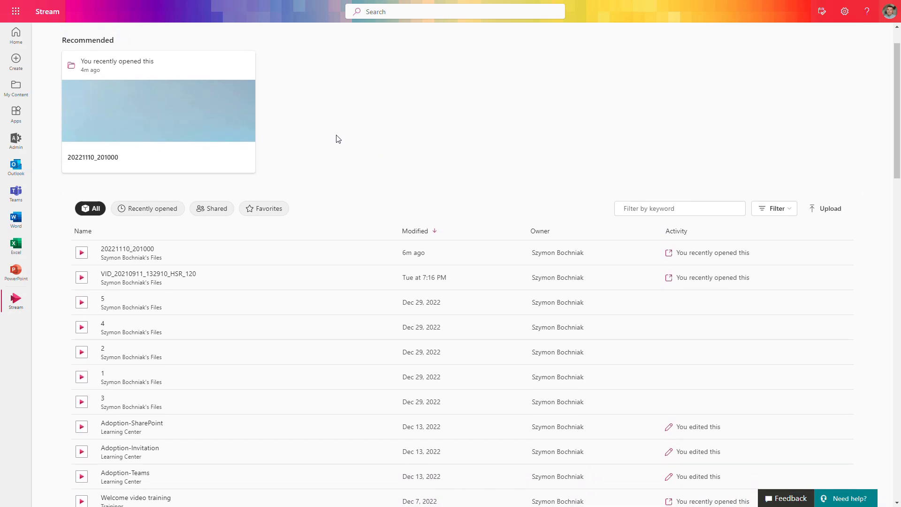
scroll(341, 226, down, 2)
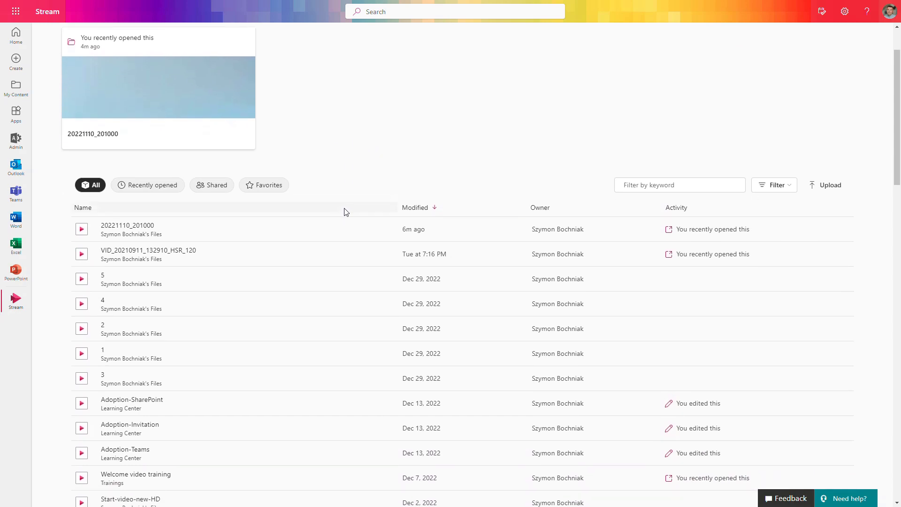
scroll(328, 232, down, 2)
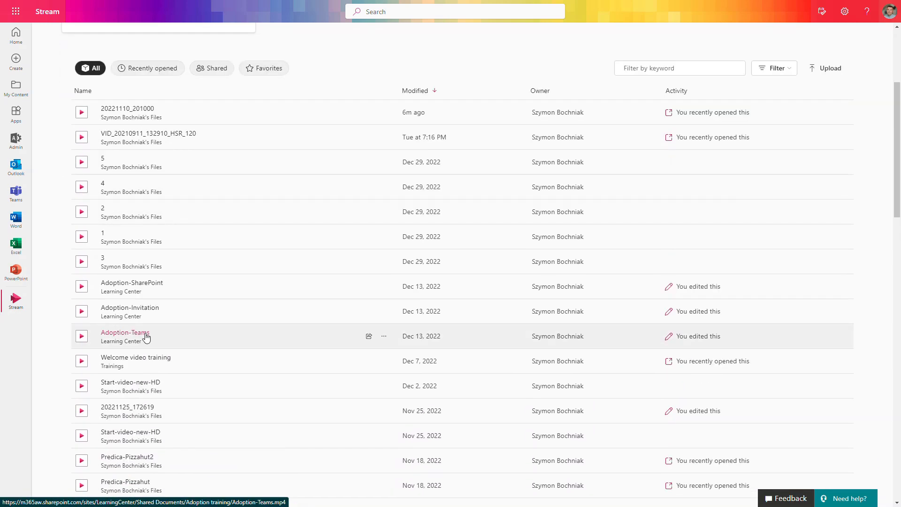
- Open the Adoption-Teams video, play it briefly and pause it
click(146, 337)
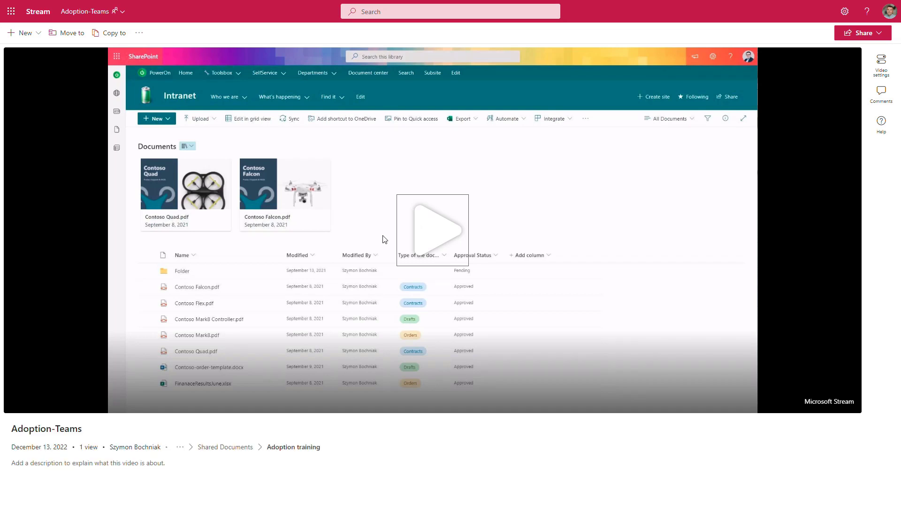
click(446, 234)
click(15, 402)
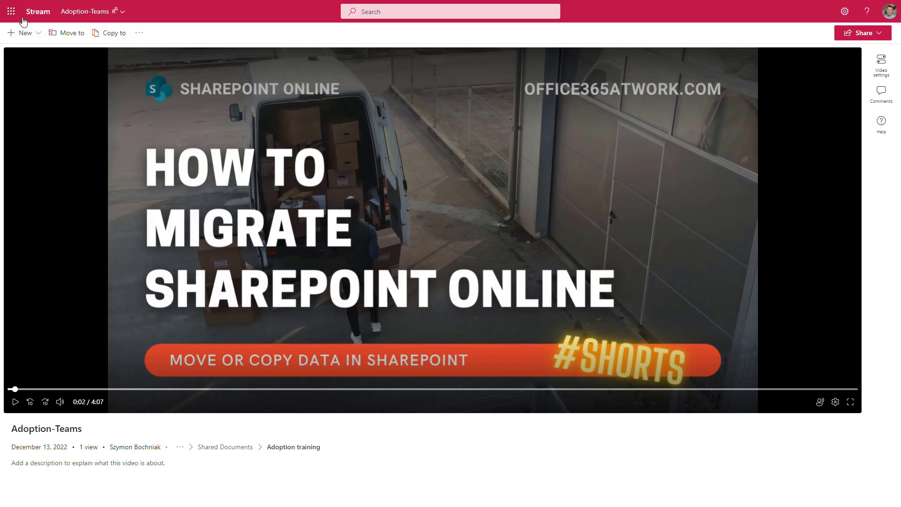
- Return to the Stream start page, visit Stream (Classic) and look through the videos in your own content
click(40, 19)
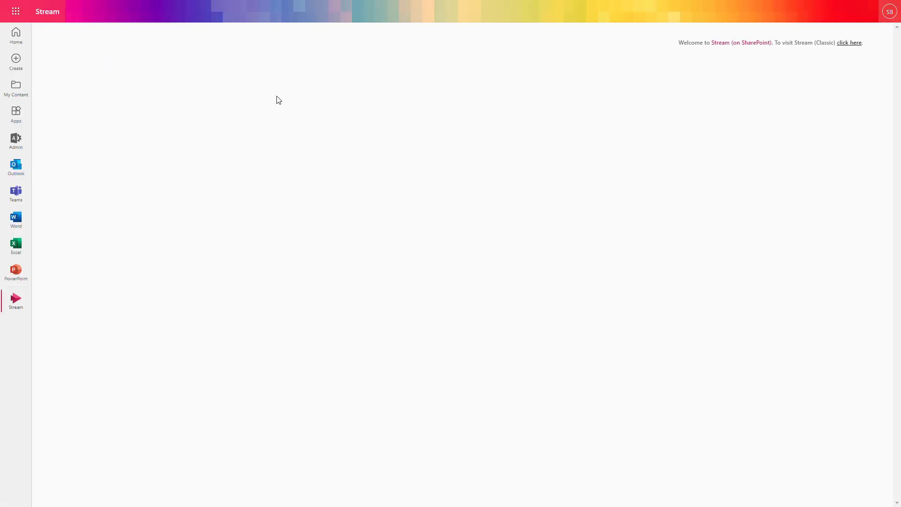
click(850, 44)
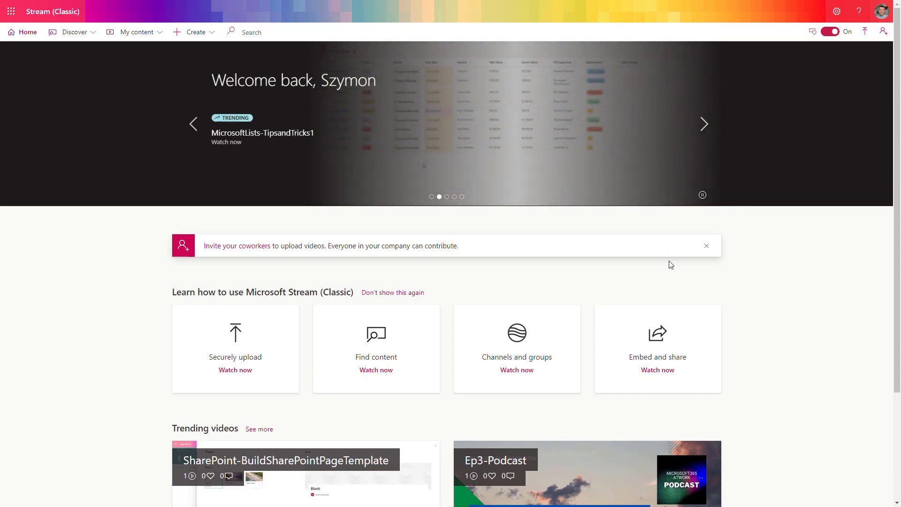
scroll(676, 292, down, 3)
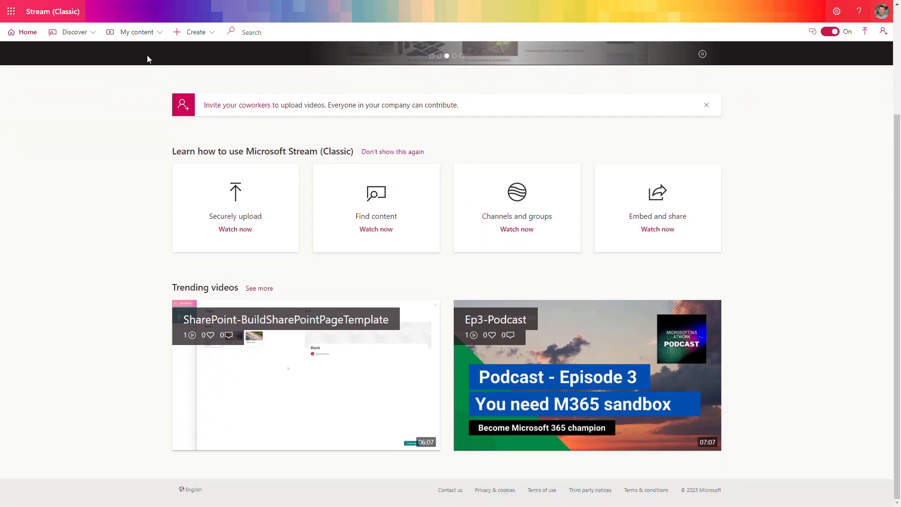
click(140, 33)
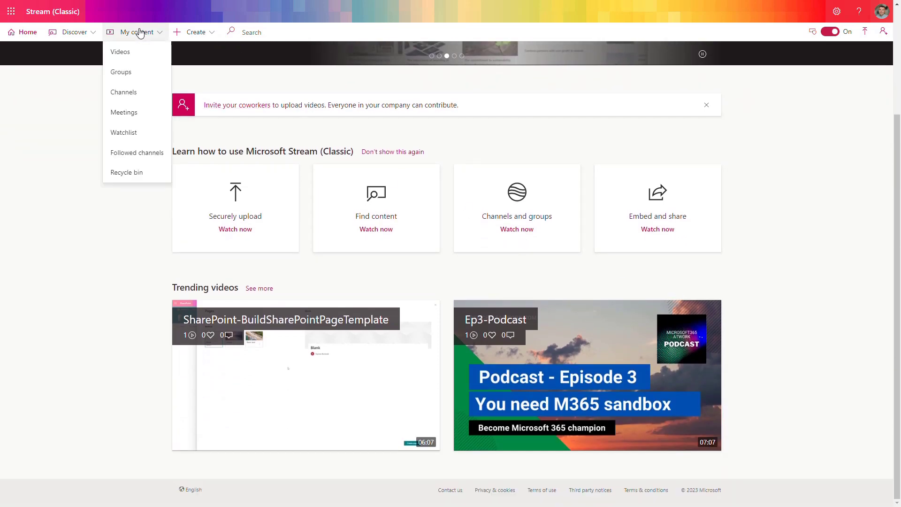
click(144, 56)
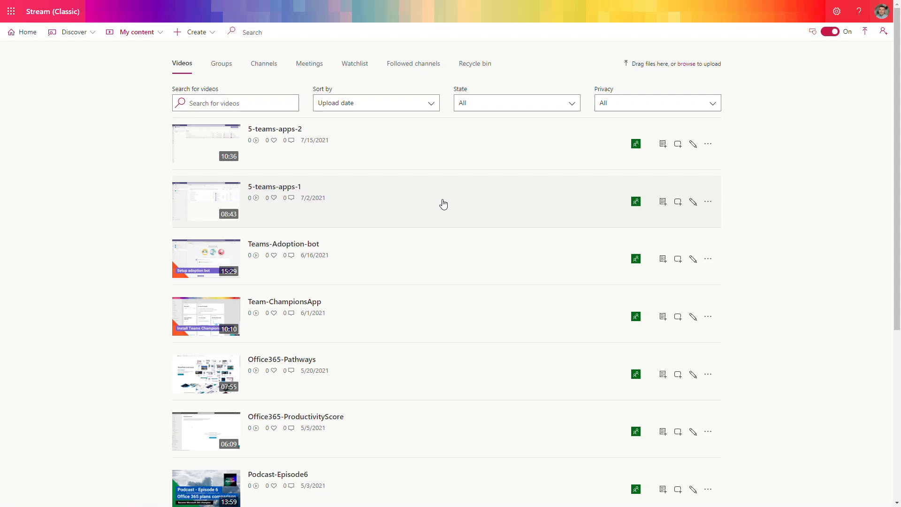
scroll(443, 203, down, 4)
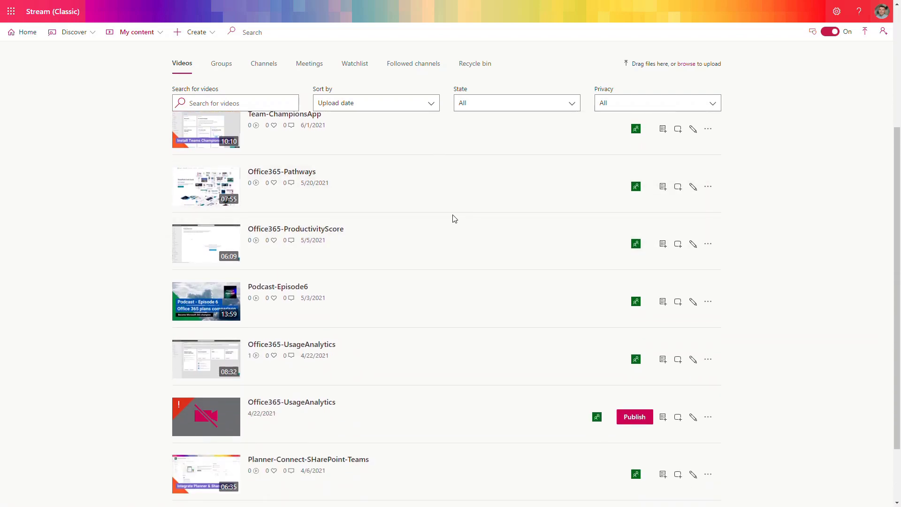
scroll(458, 219, up, 4)
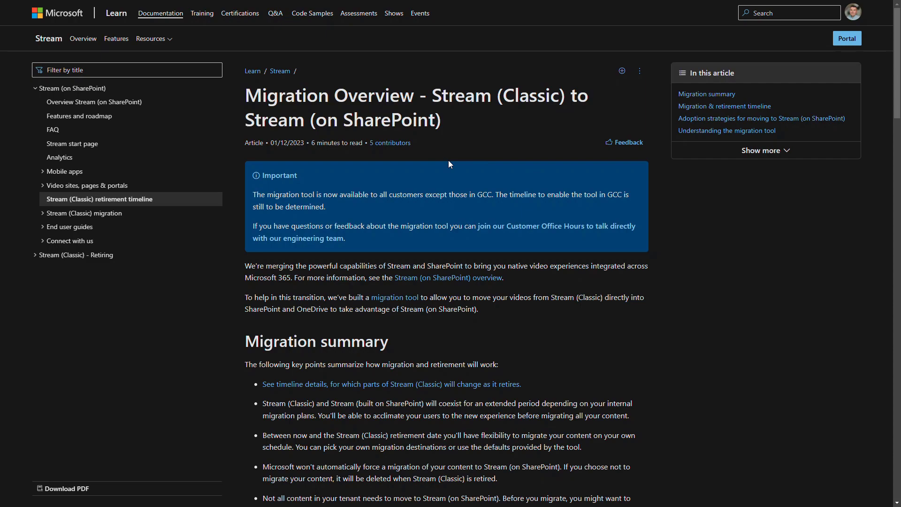
- Read the migration summary and the past and upcoming retirement timeline in the Stream (Classic) migration overview article
scroll(449, 161, down, 10)
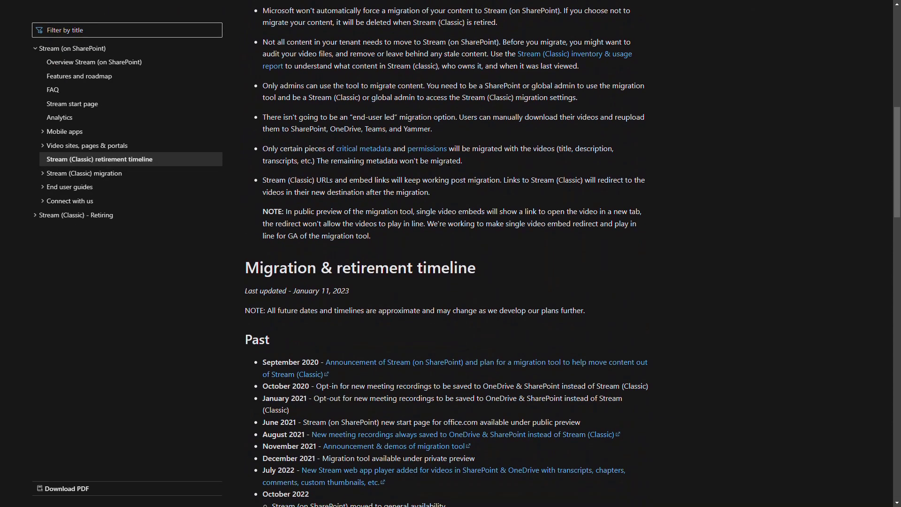
scroll(449, 162, down, 5)
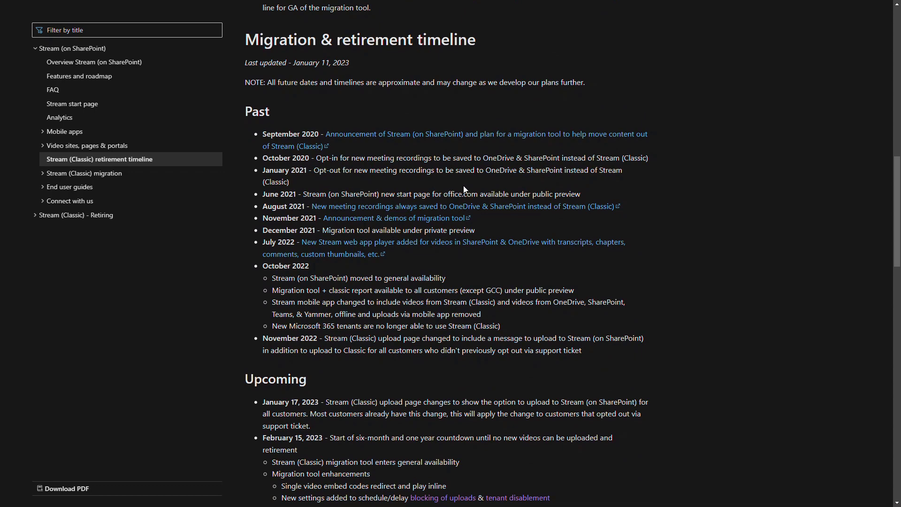
scroll(465, 186, down, 2)
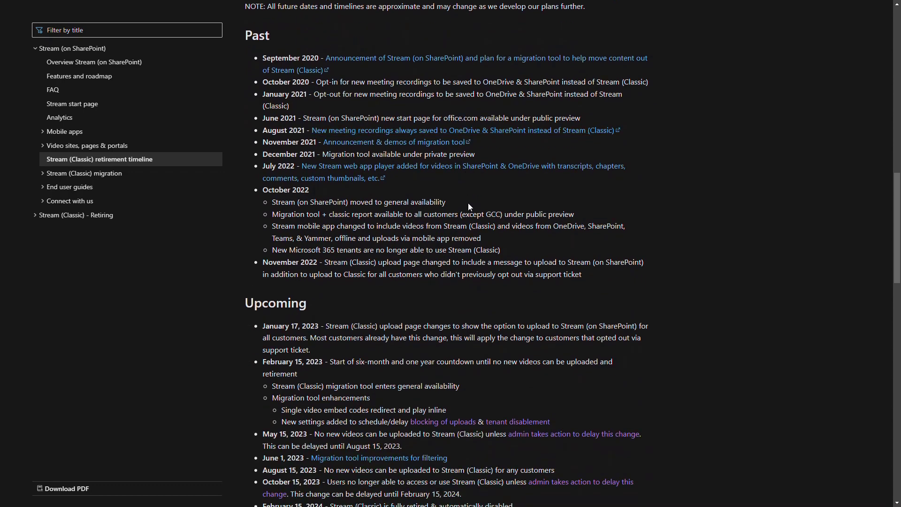
scroll(467, 205, down, 2)
scroll(468, 206, down, 2)
scroll(466, 211, down, 2)
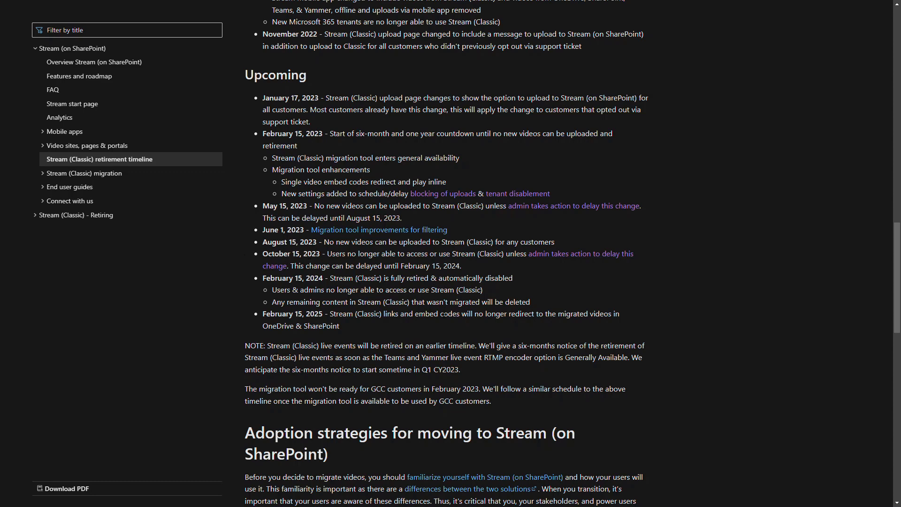
scroll(563, 255, up, 6)
scroll(563, 254, up, 15)
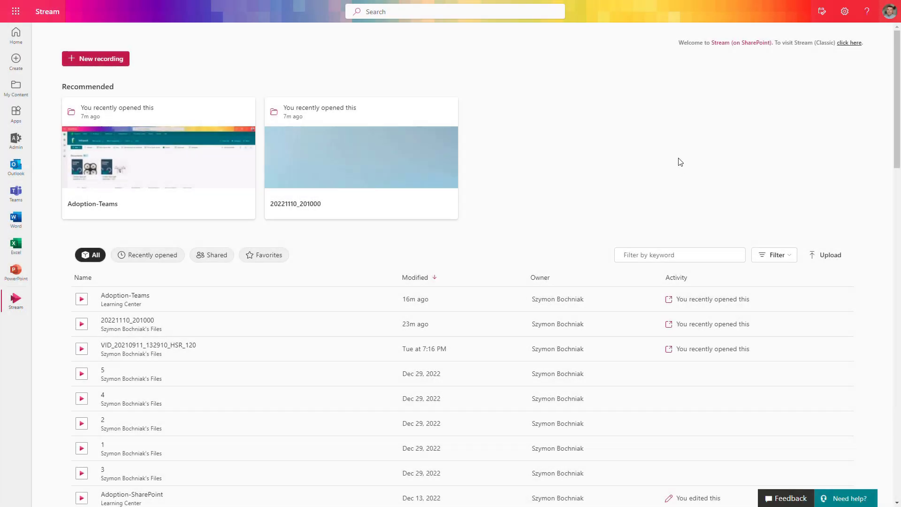
- In the Stream (Classic) admin settings for content creation, restrict video uploads and companywide channel creation, and save
click(848, 45)
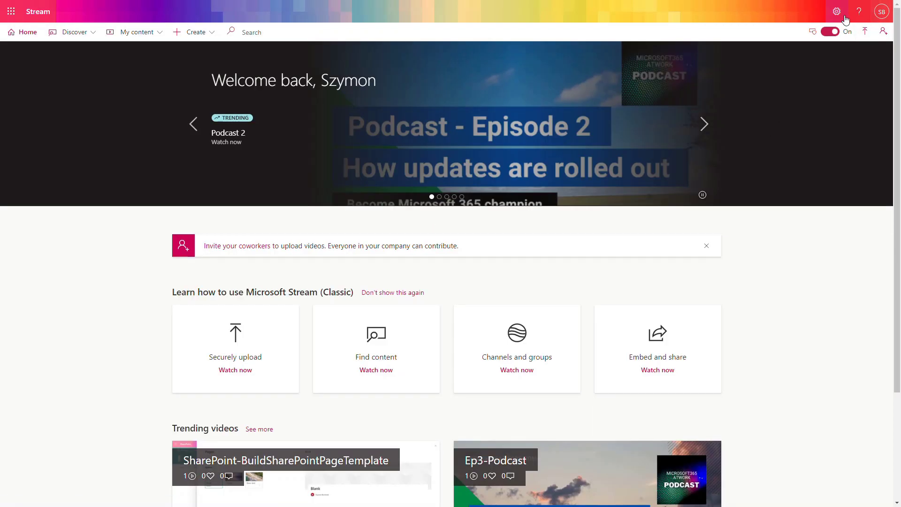
click(842, 14)
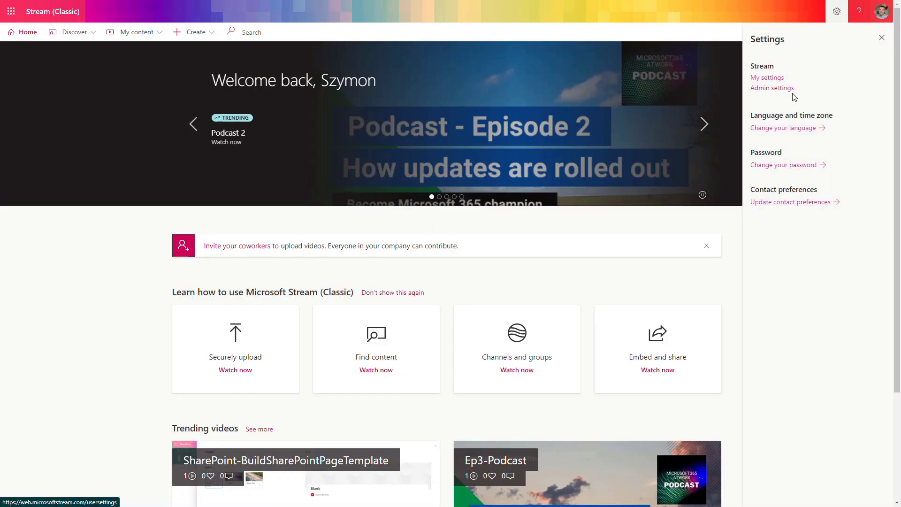
click(789, 92)
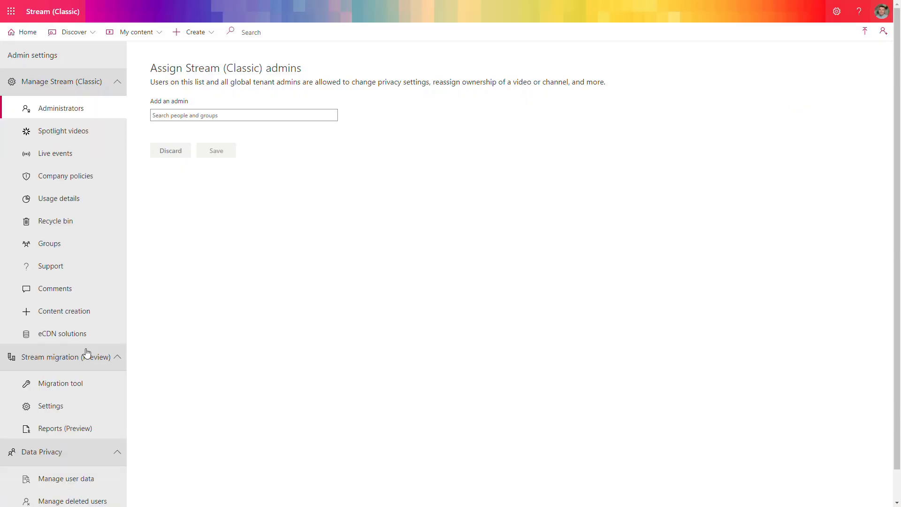
click(86, 316)
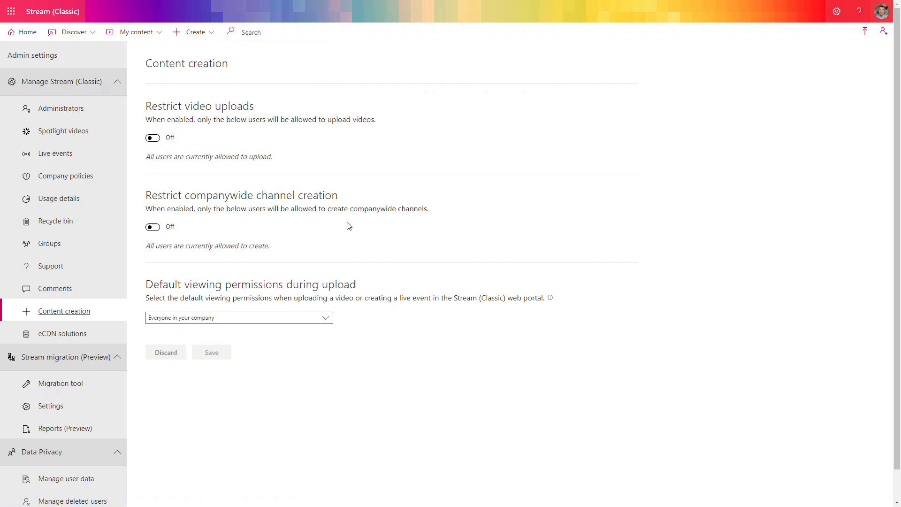
click(154, 138)
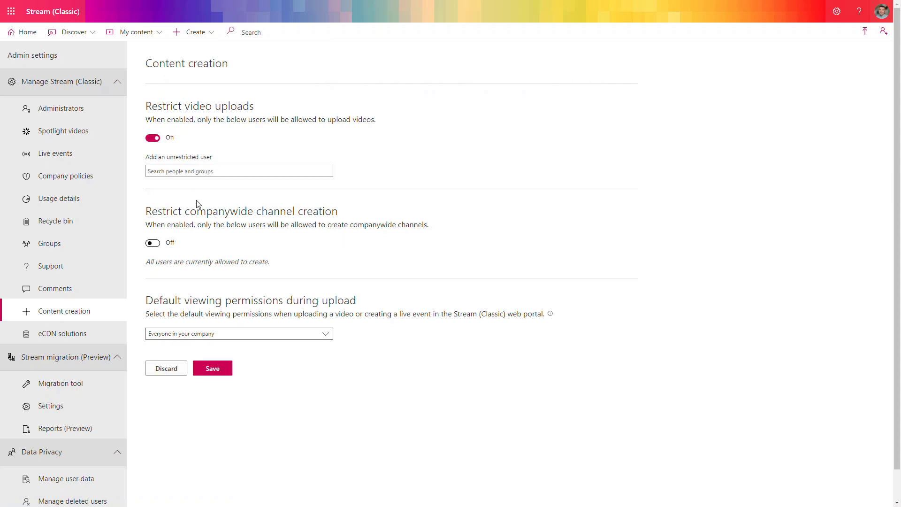
click(155, 244)
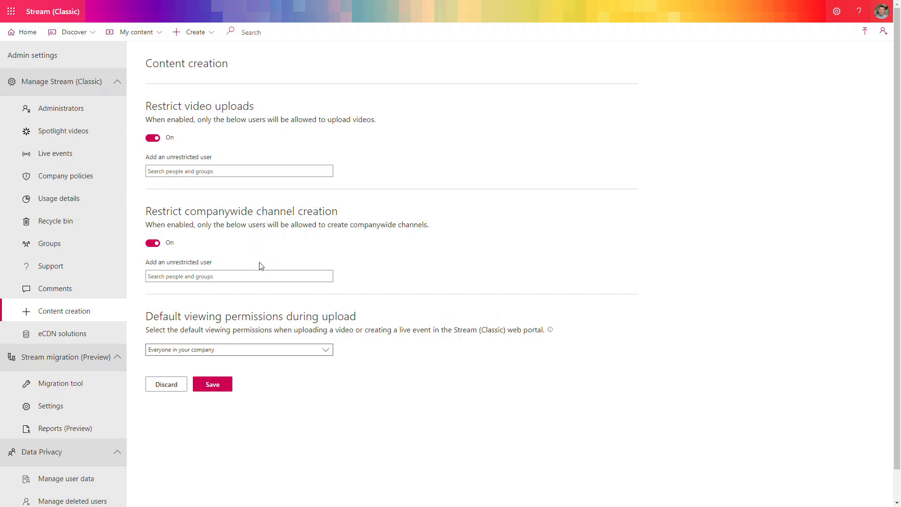
click(228, 386)
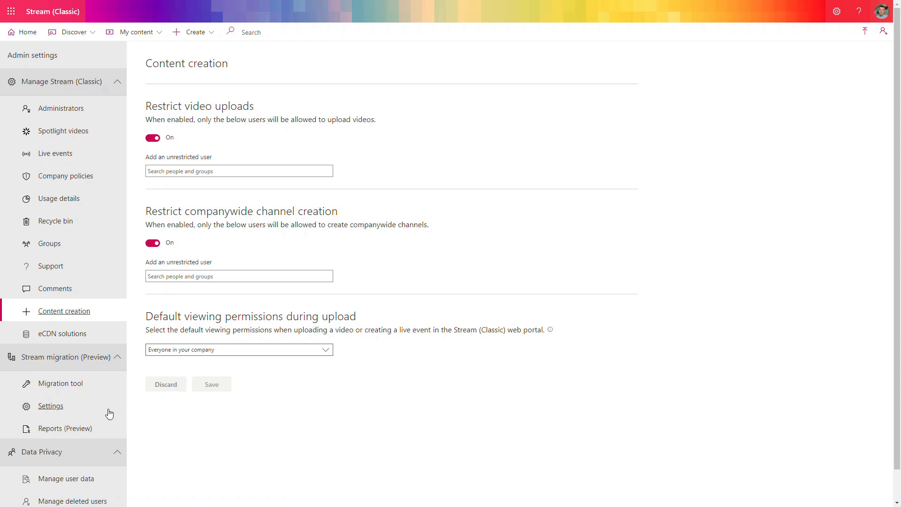
- Enable the default message on Stream (Classic) in the migration settings, save it and return to the home page
click(75, 410)
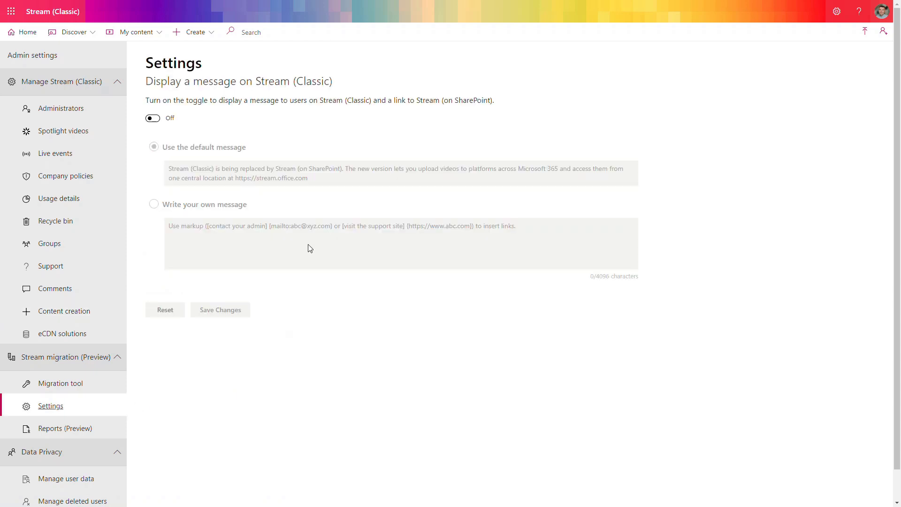
click(153, 118)
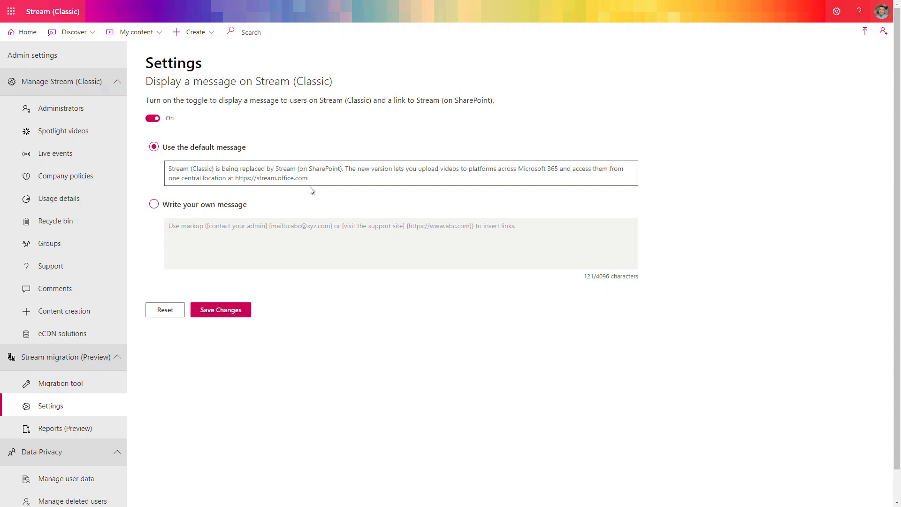
click(241, 314)
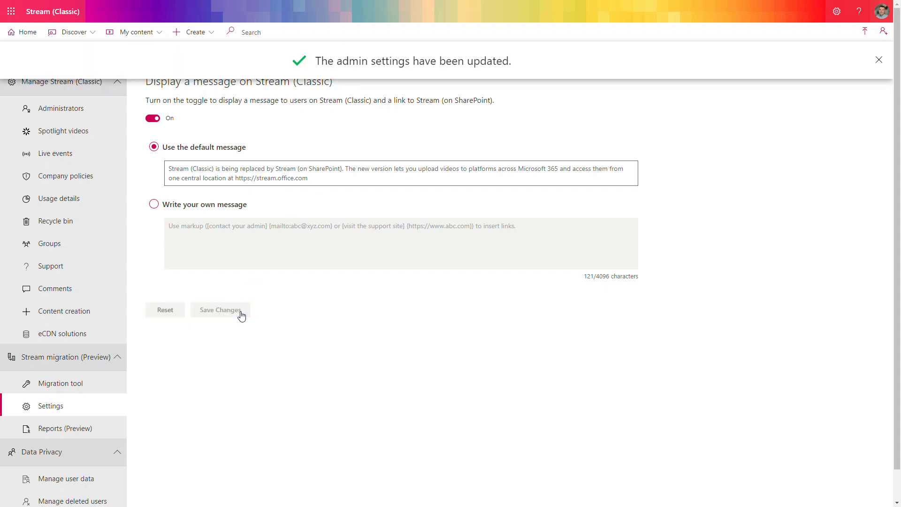
click(26, 32)
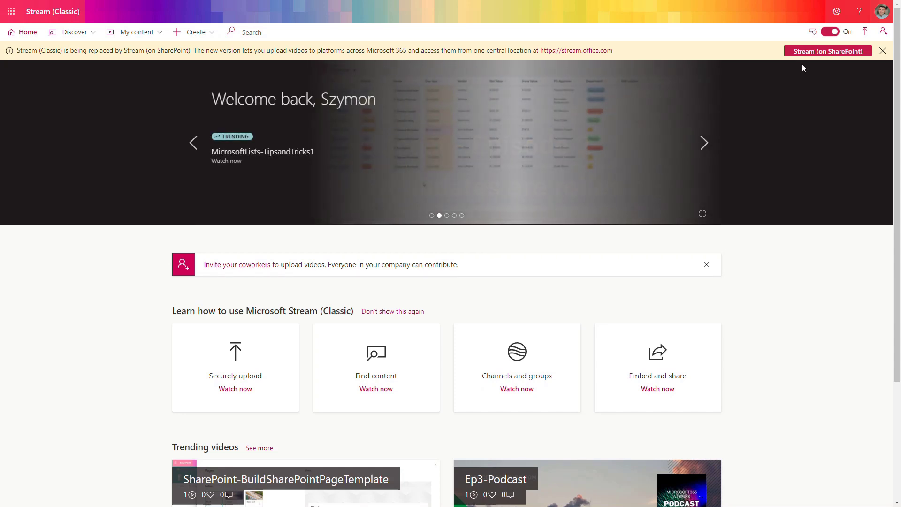
- Reopen the Stream (Classic) admin settings and go to the Migration tool page
click(841, 15)
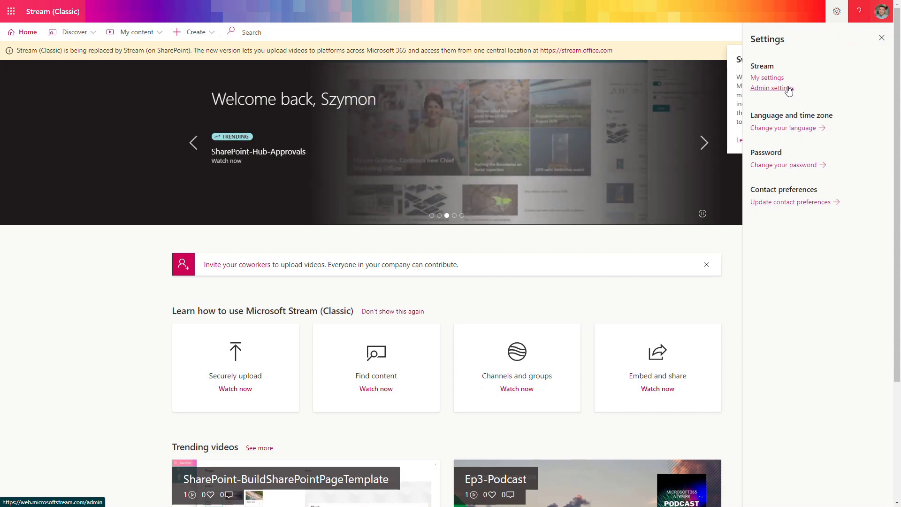
click(789, 89)
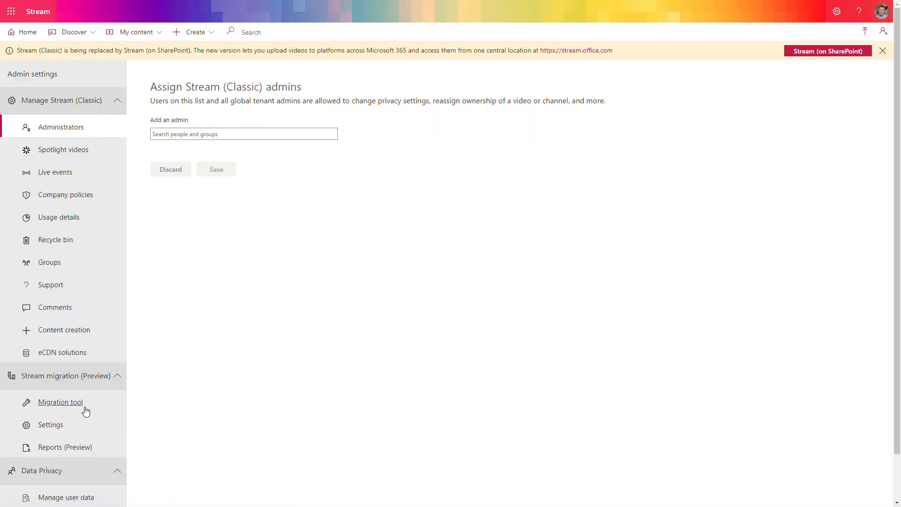
click(61, 403)
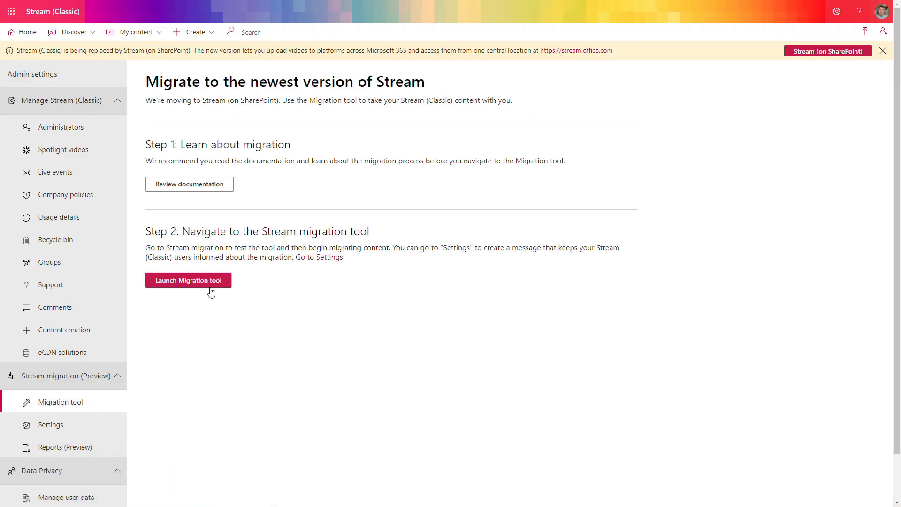
- Launch the migration tool and add containers by looking for new ones in Stream, with automatic content scanning enabled
click(211, 291)
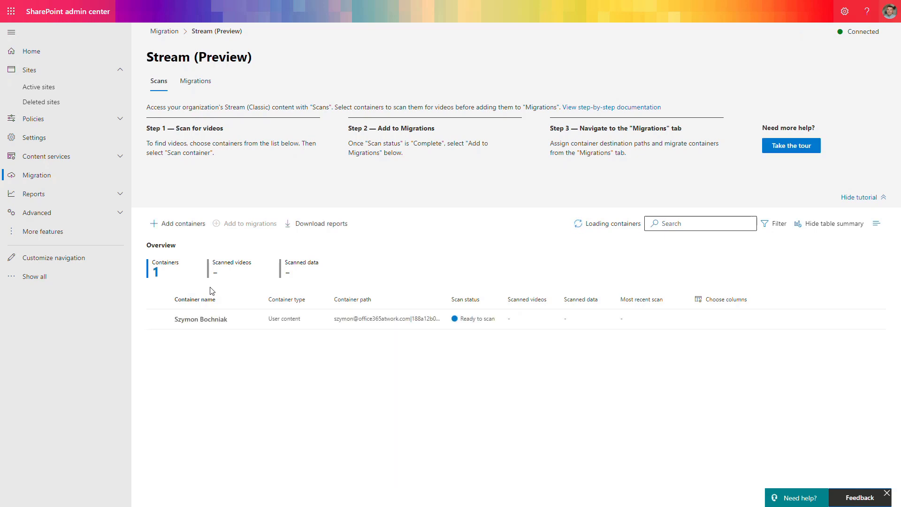
click(194, 230)
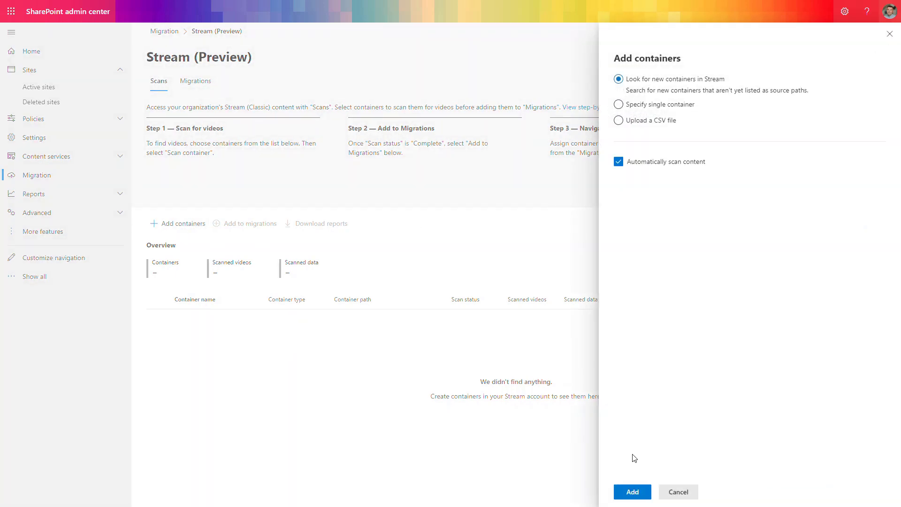
click(633, 492)
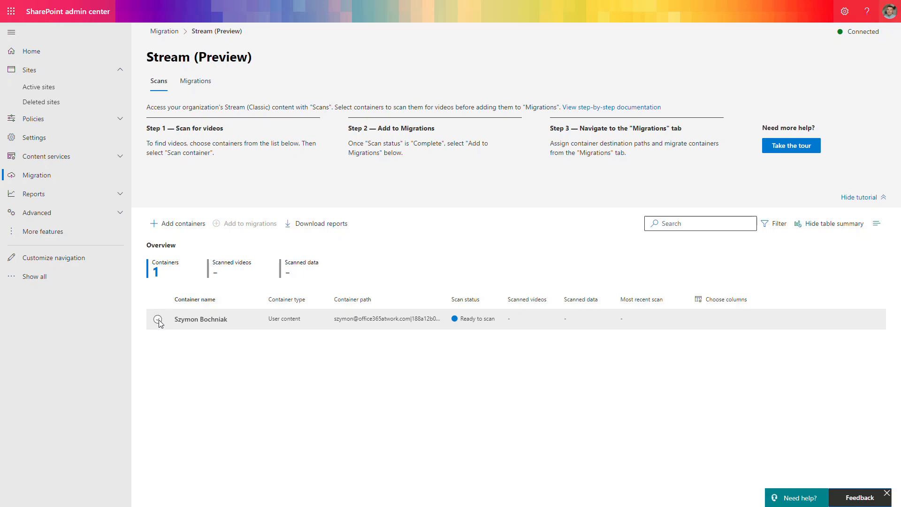
- Scan the user content container for videos and add it to the migrations
click(158, 320)
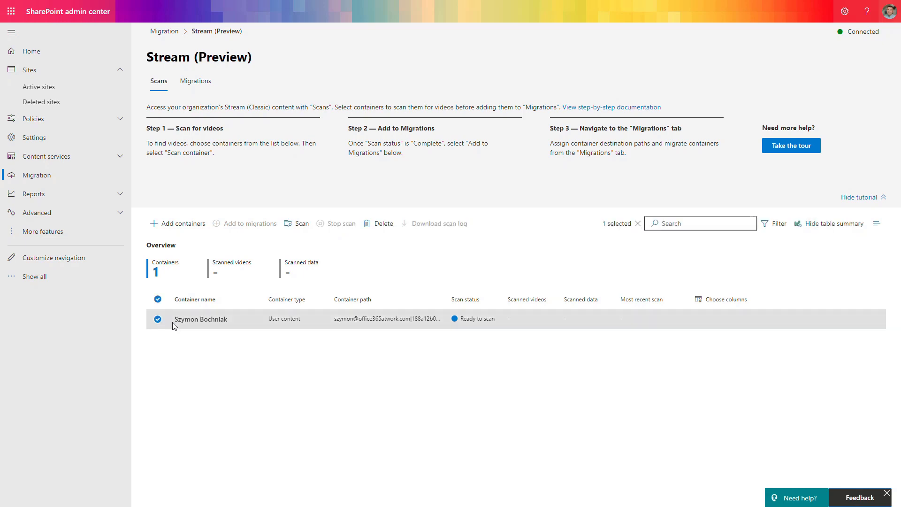
click(298, 224)
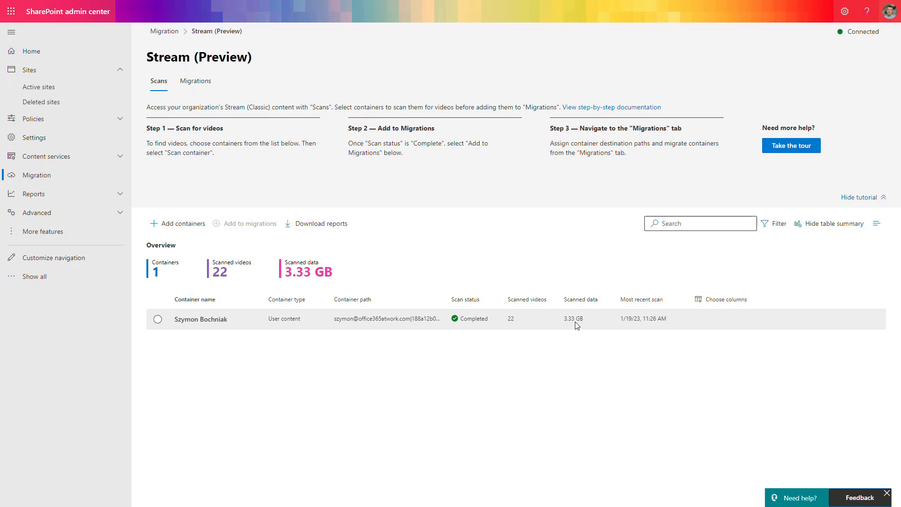
click(577, 324)
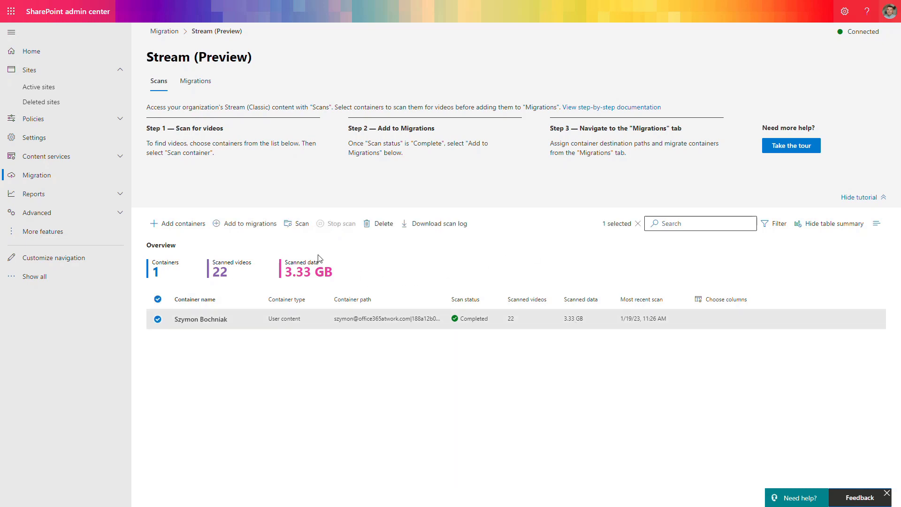
click(239, 228)
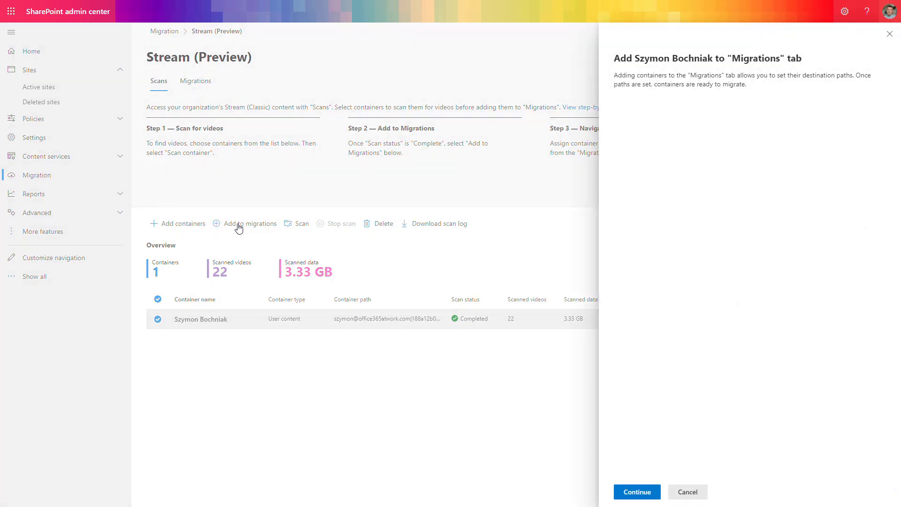
click(641, 492)
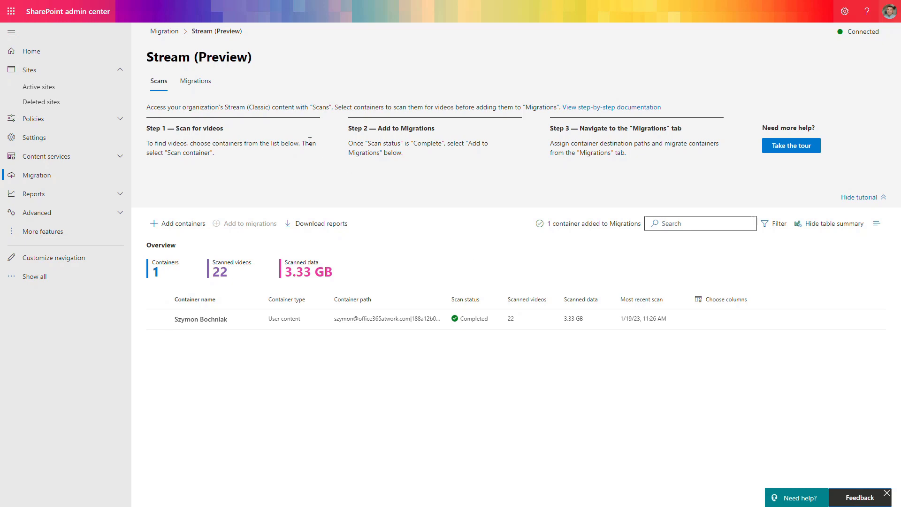
- Start migrating the user content container to its automatically assigned destination
click(215, 89)
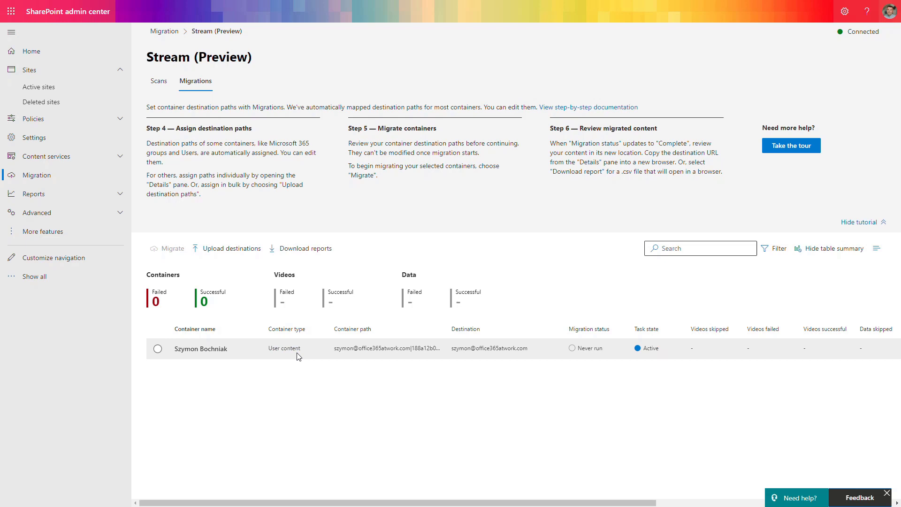
click(161, 352)
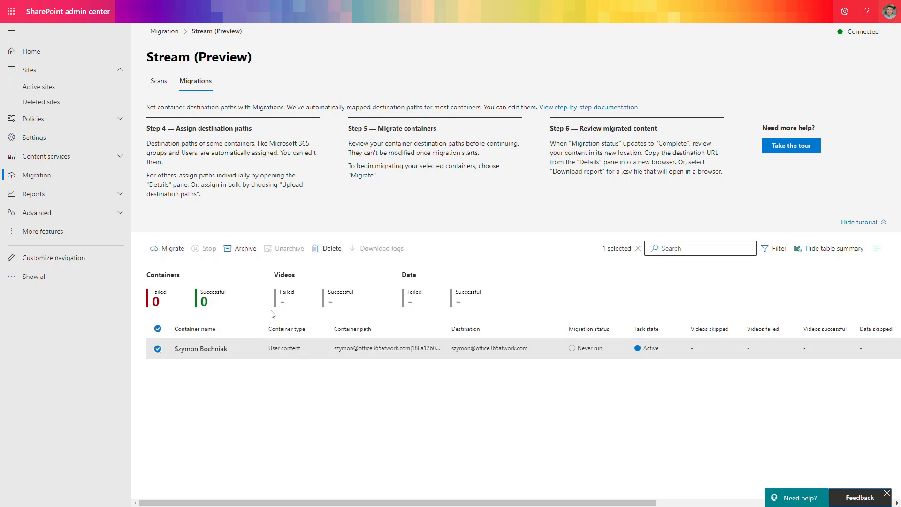
click(173, 249)
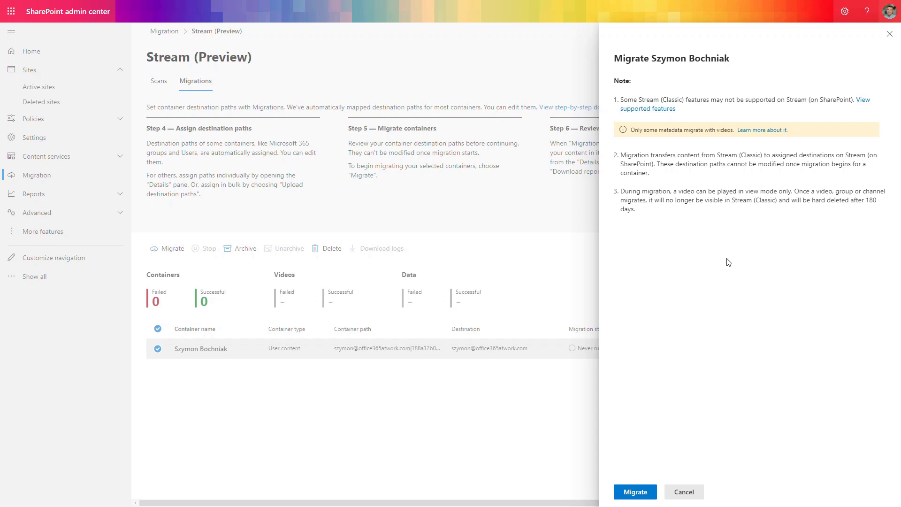
click(640, 492)
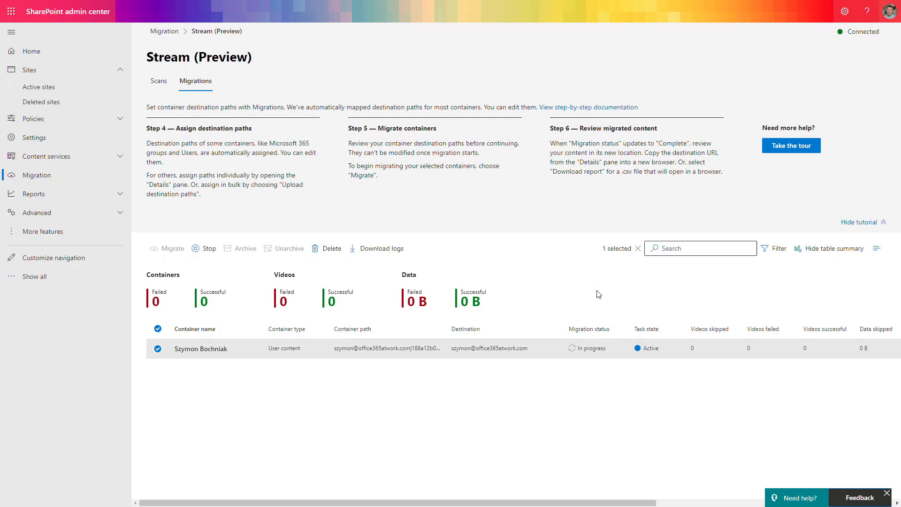
- Review the container's migration details, close them and check the migration status and result columns in the table
click(206, 351)
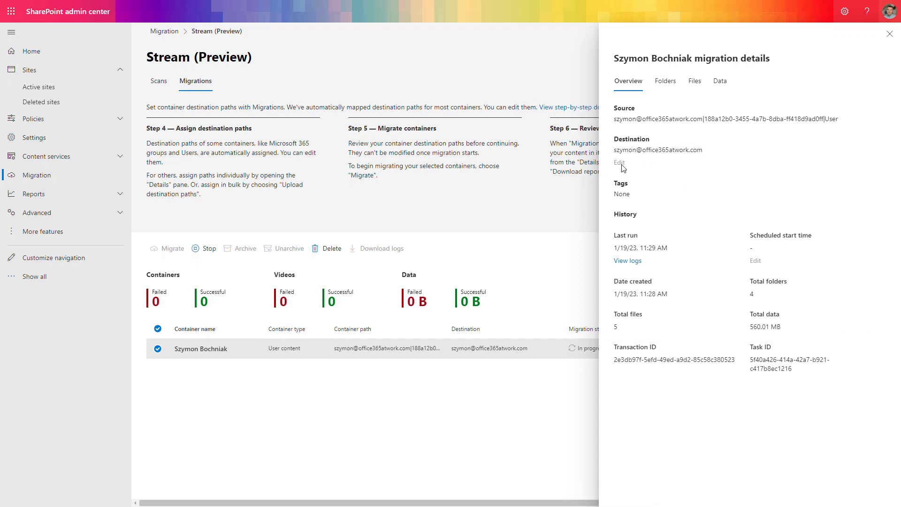
mouse_move(622, 169)
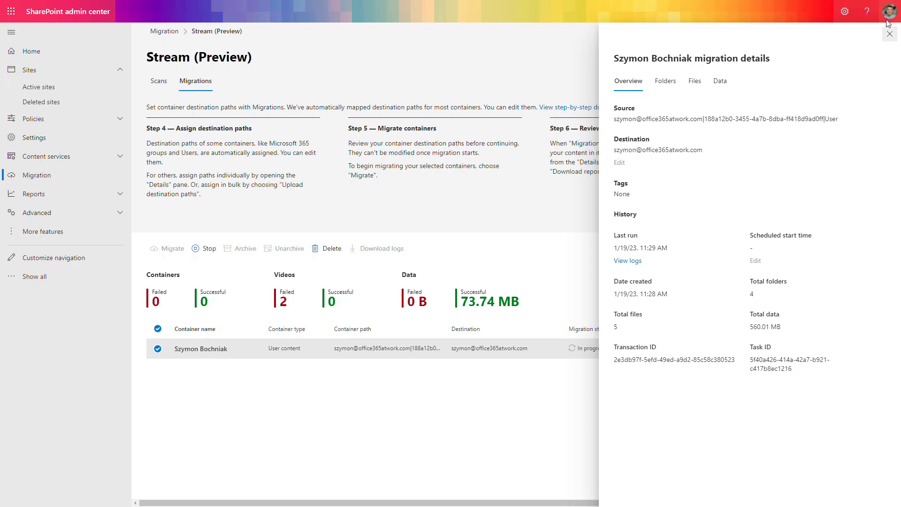
click(890, 34)
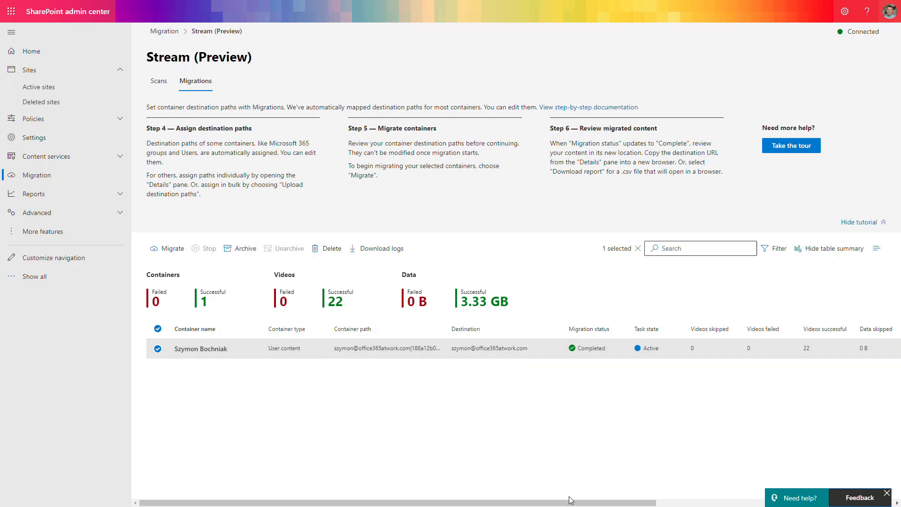
drag(570, 499, 685, 505)
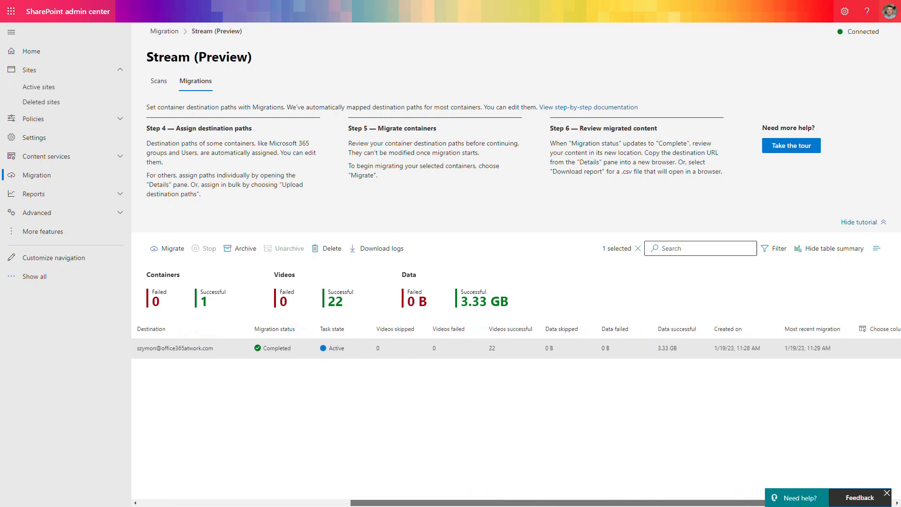
drag(755, 505, 569, 504)
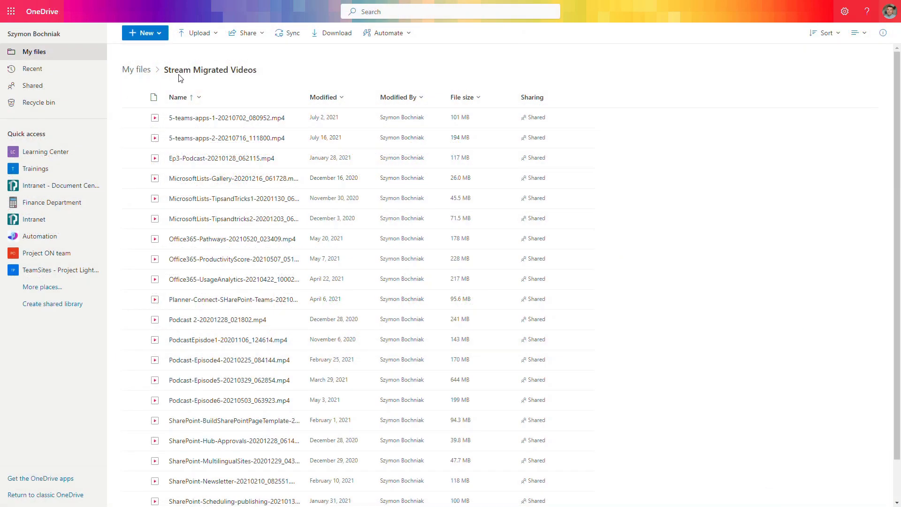
- Look through the video files in the Stream Migrated Videos folder in OneDrive
scroll(306, 147, down, 1)
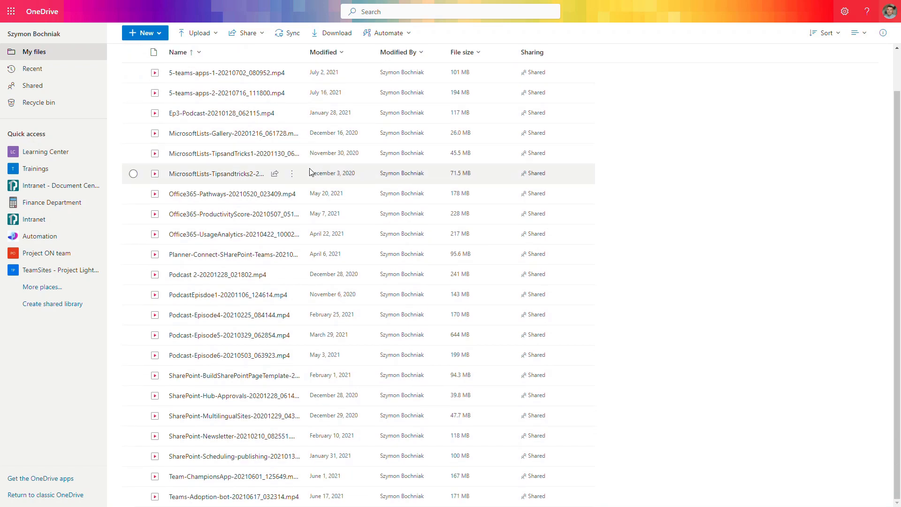
scroll(308, 192, up, 1)
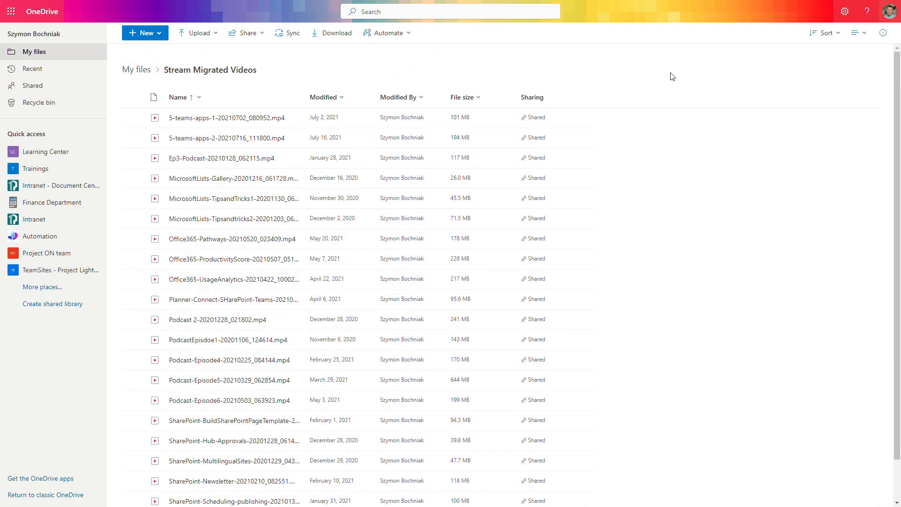